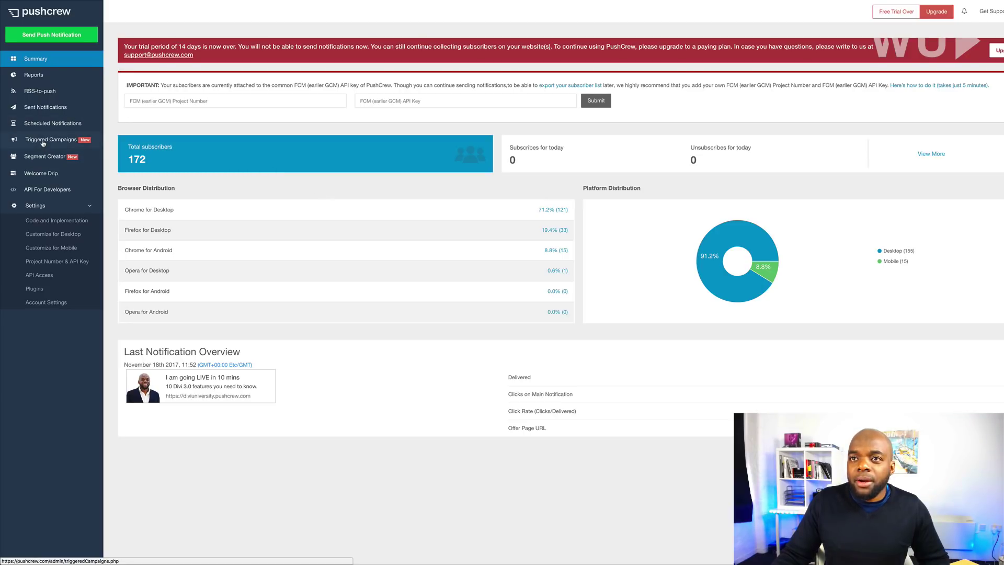
# Step: Check the 15-day subscriber report, then open the Sent Notifications list
pyautogui.click(39, 78)
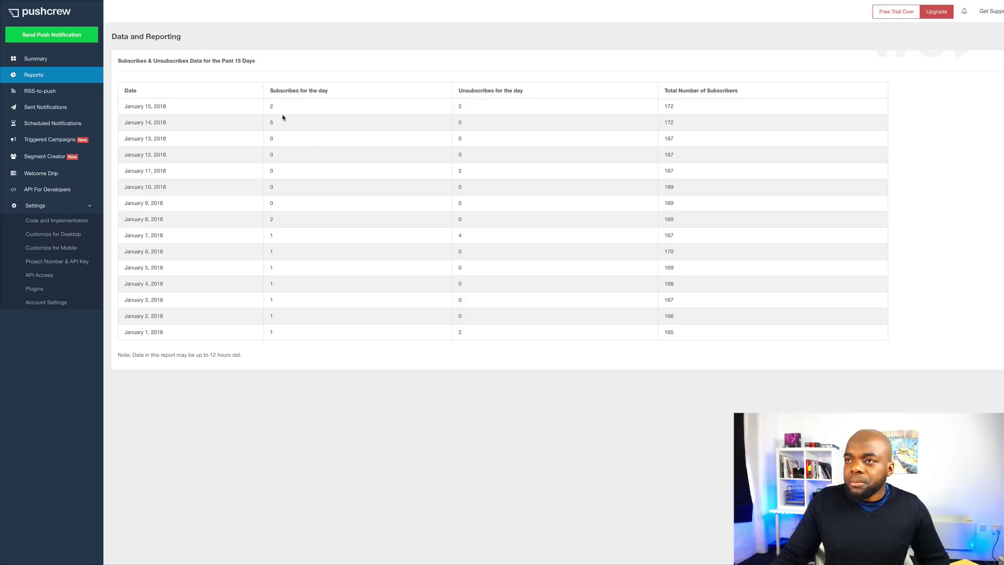
pyautogui.click(52, 108)
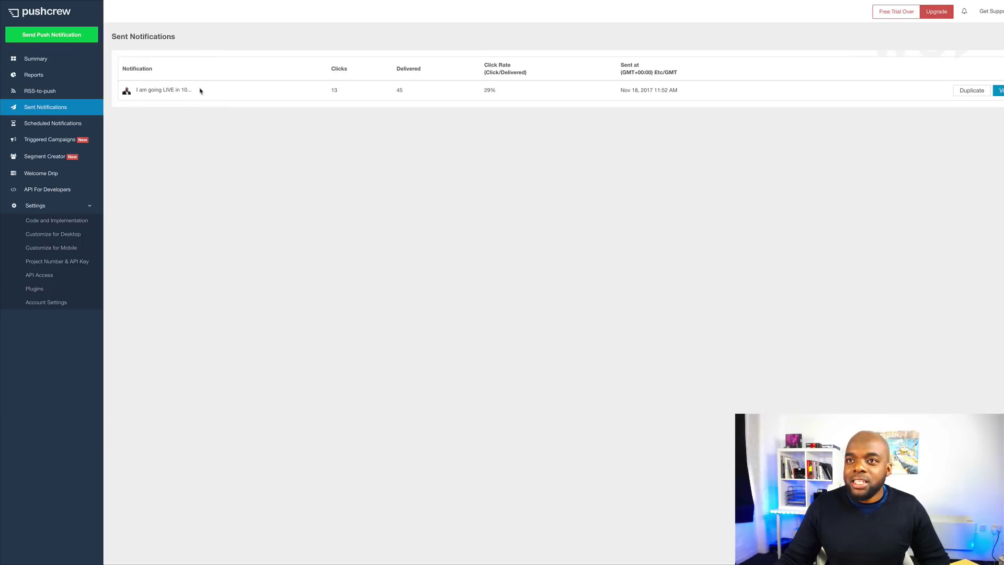
# Step: Browse Scheduled Notifications, Triggered Campaigns and Summary, then open the WordPress/Joomla Plugins page
pyautogui.click(61, 126)
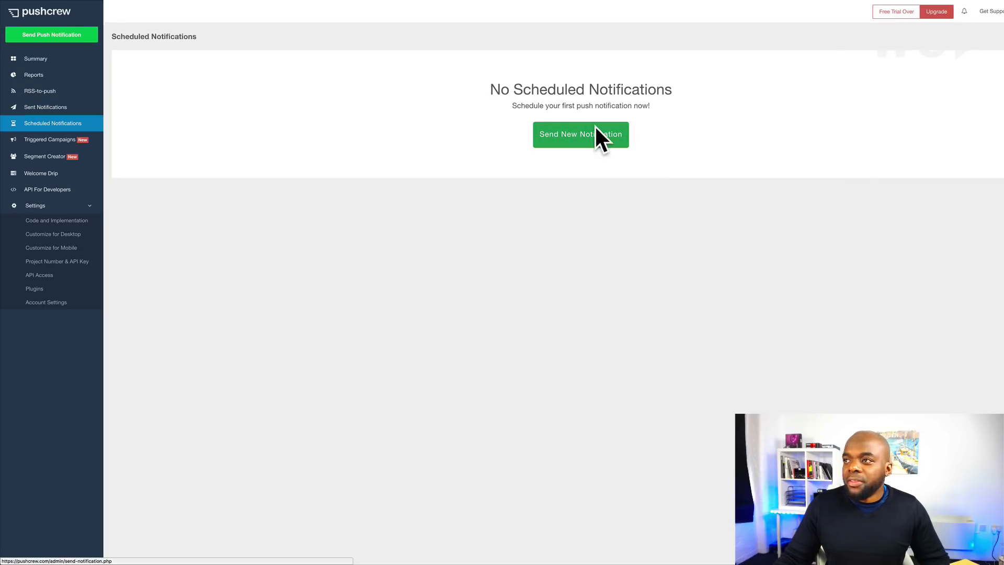
pyautogui.click(56, 143)
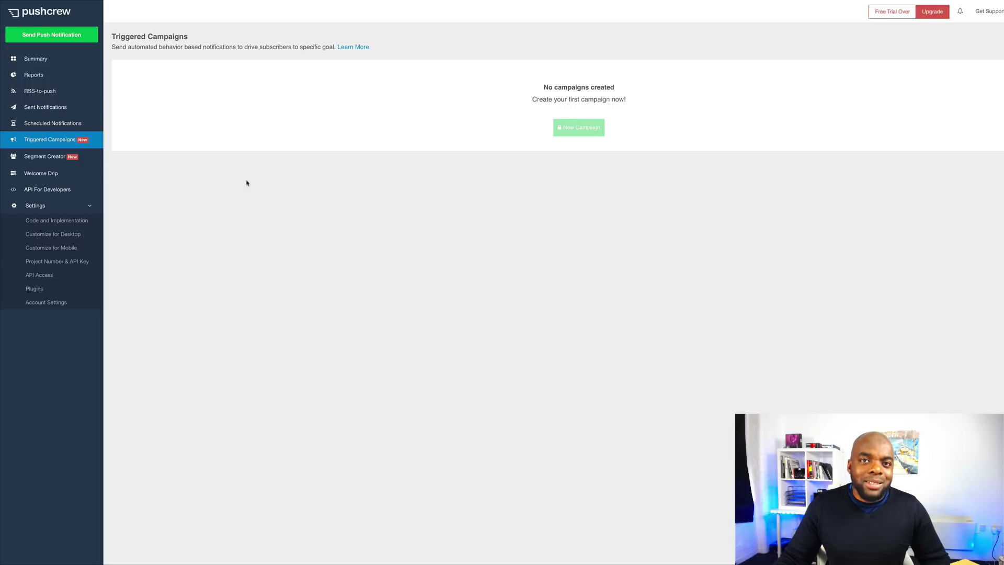
pyautogui.click(46, 61)
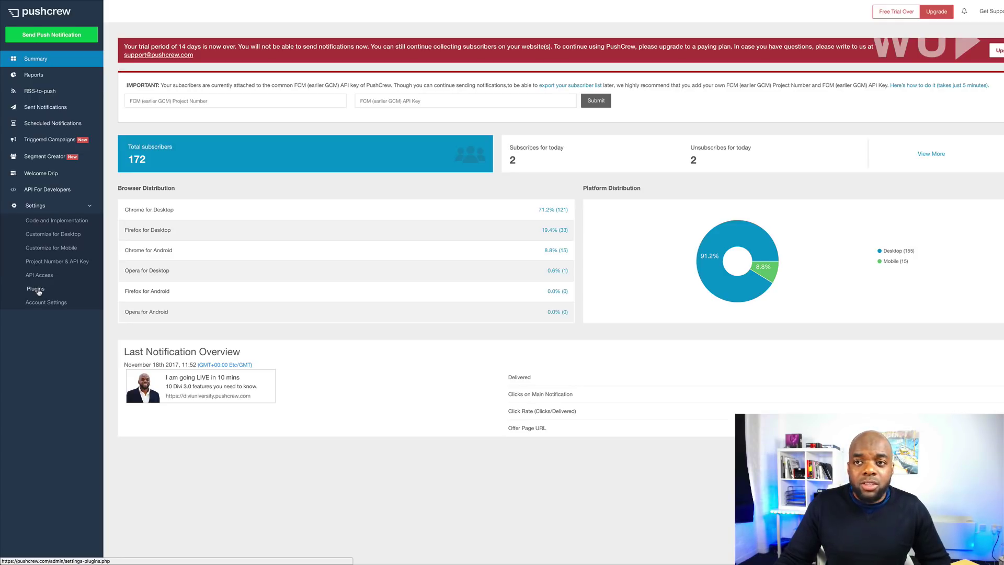
pyautogui.click(38, 290)
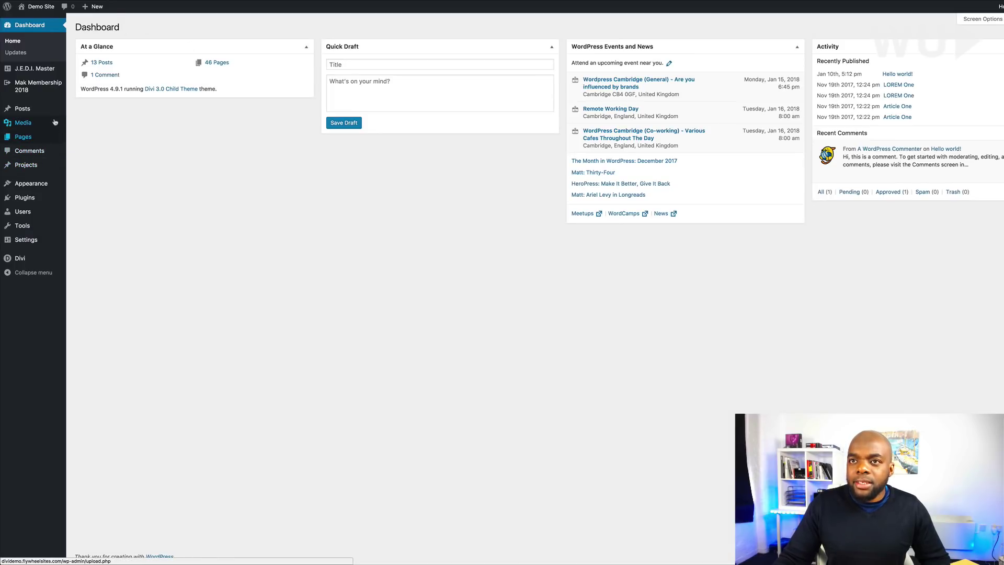
# Step: Search the plugin directory for 'pushcrew', then install and activate the PushCrew plugin
pyautogui.moveTo(33, 199)
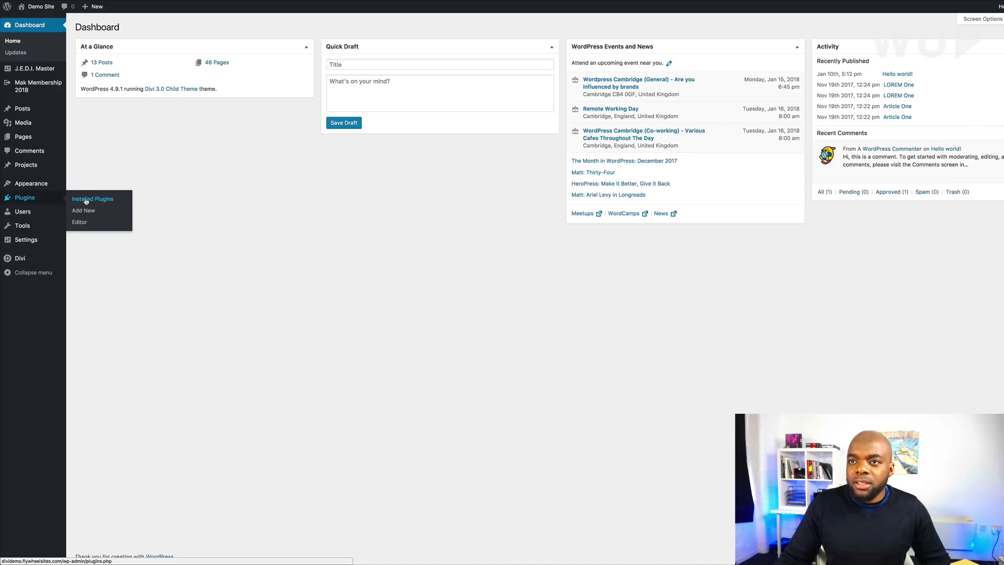
pyautogui.click(86, 212)
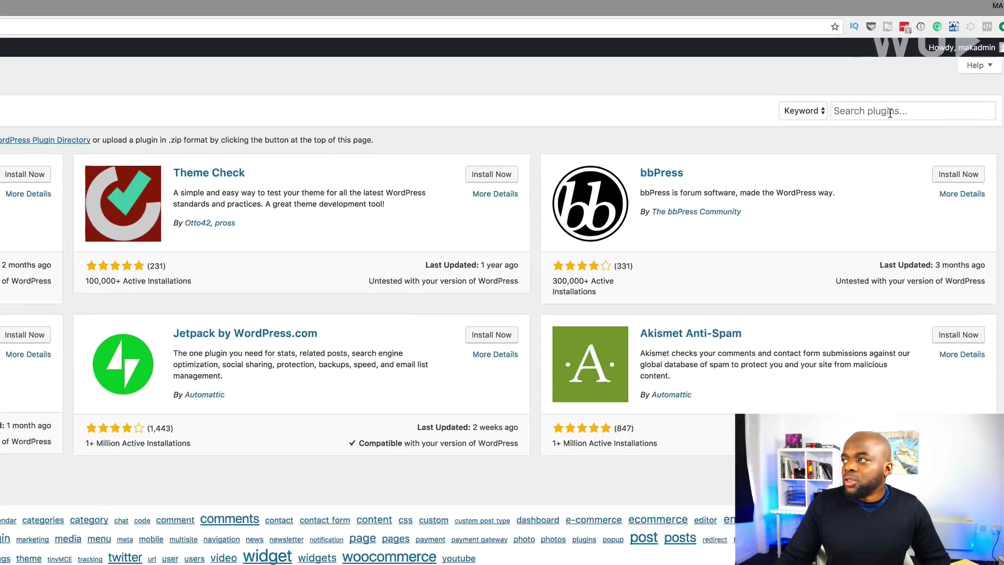
pyautogui.click(965, 57)
pyautogui.write('pushcrew')
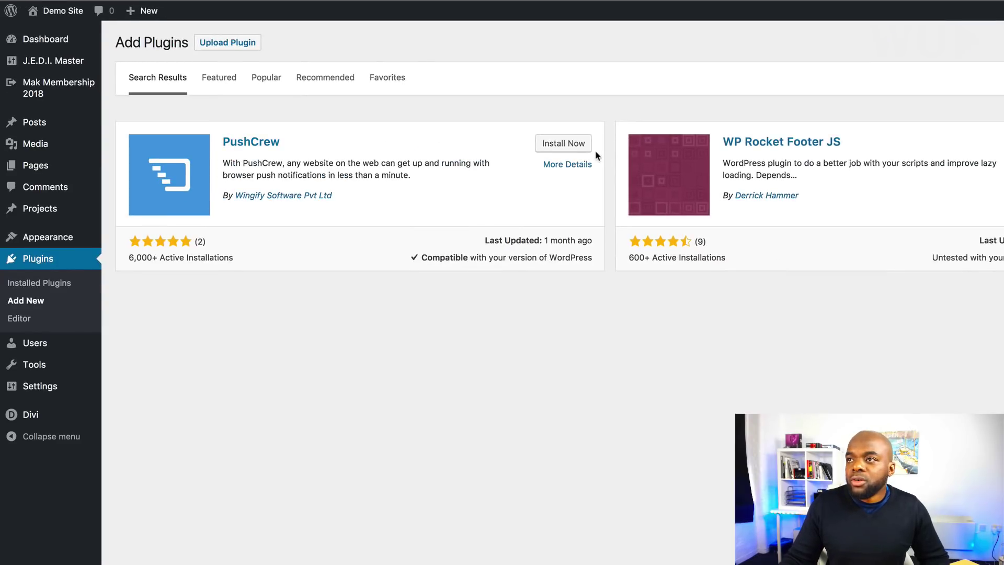
pyautogui.click(574, 147)
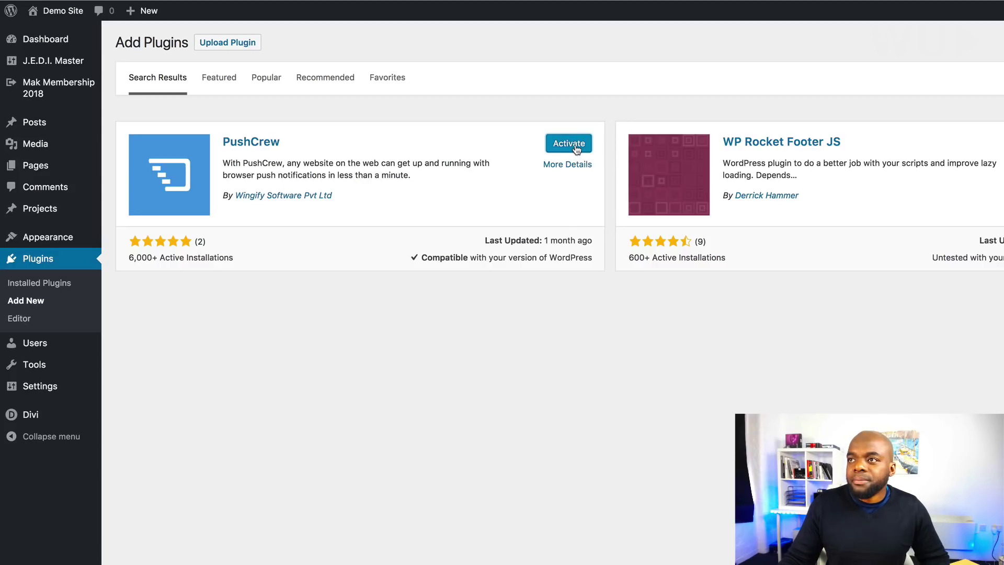
pyautogui.click(575, 144)
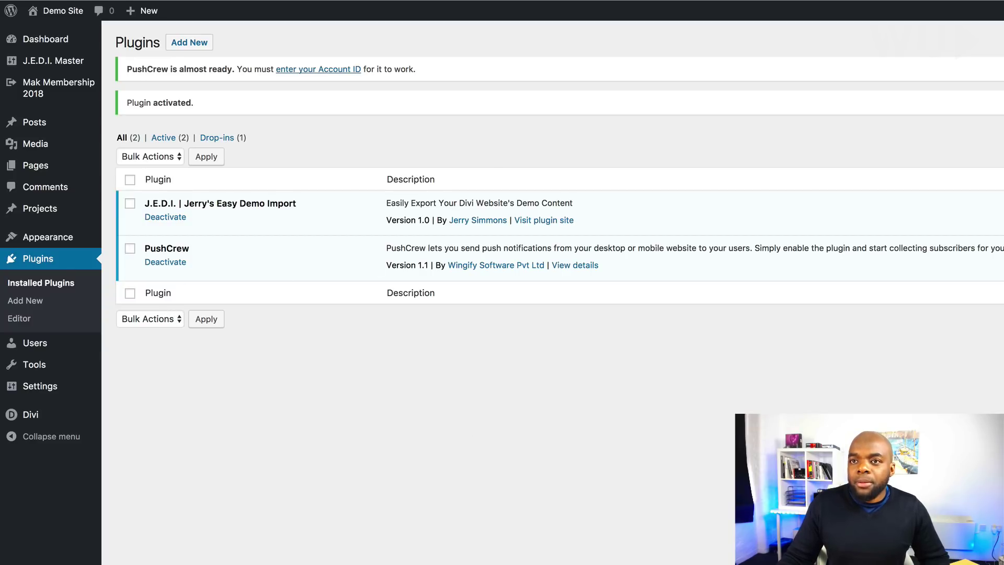
pyautogui.moveTo(47, 387)
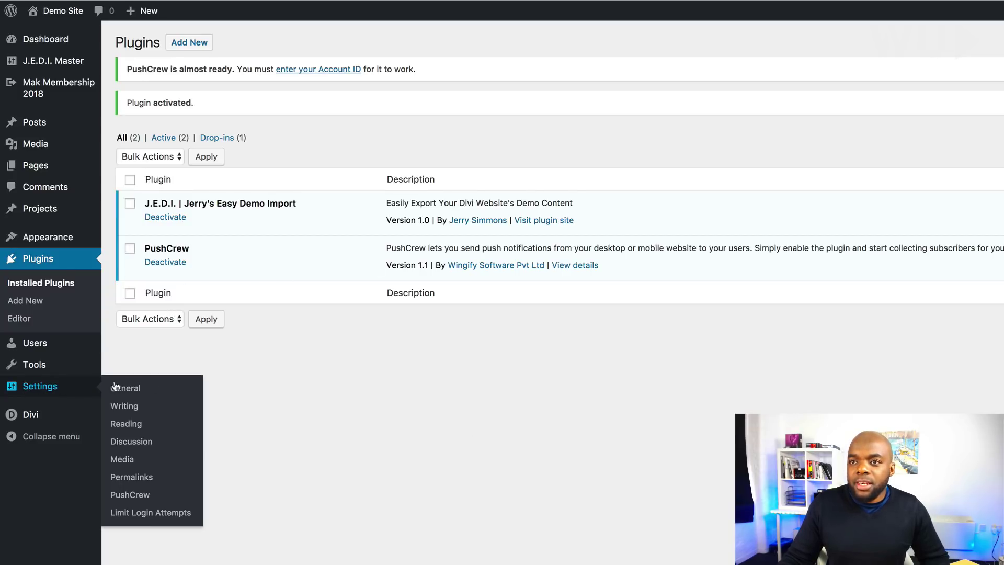
# Step: Open PushCrew's Account Settings and select the account ID to copy it
pyautogui.click(141, 499)
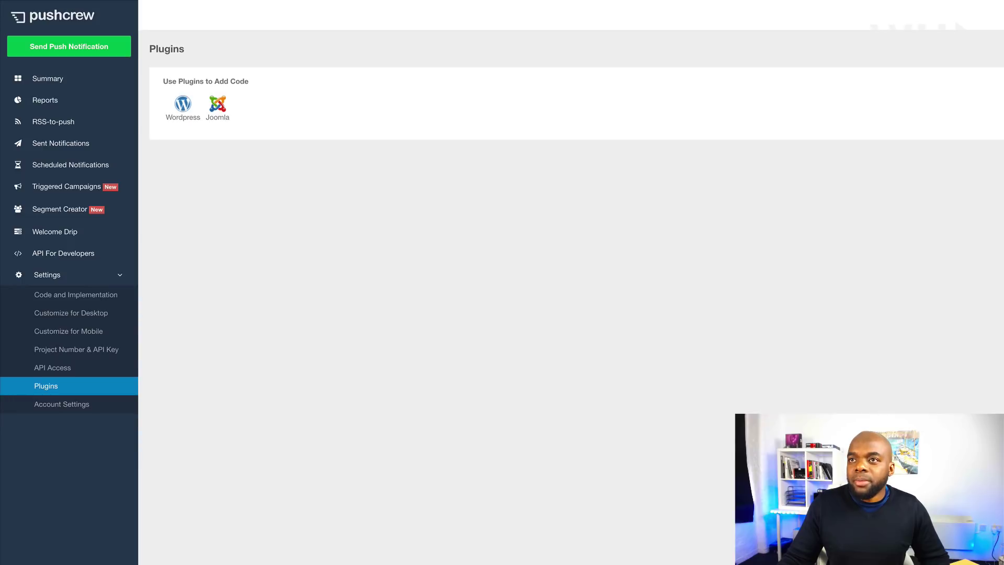
pyautogui.click(83, 406)
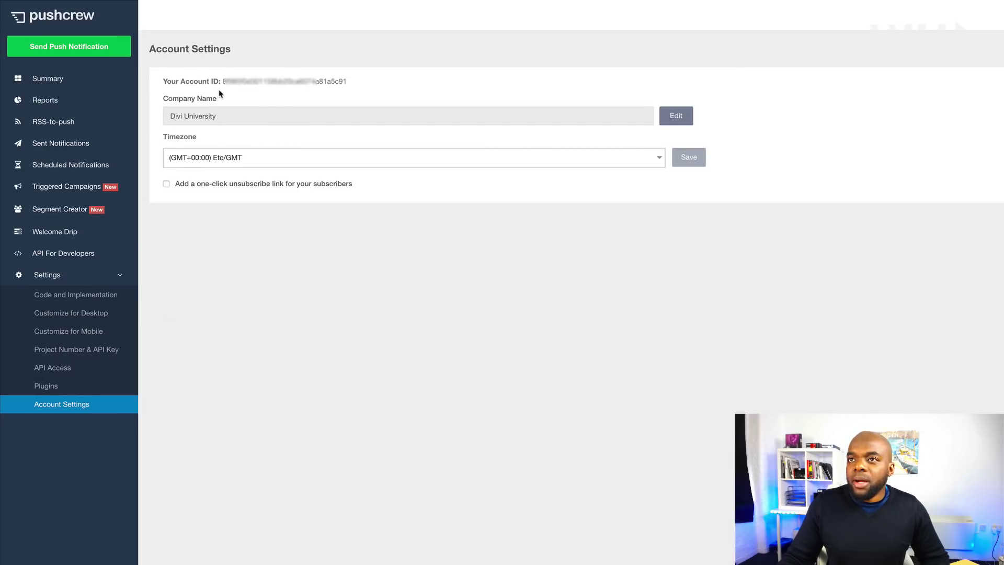
pyautogui.moveTo(347, 82); pyautogui.dragTo(214, 86)
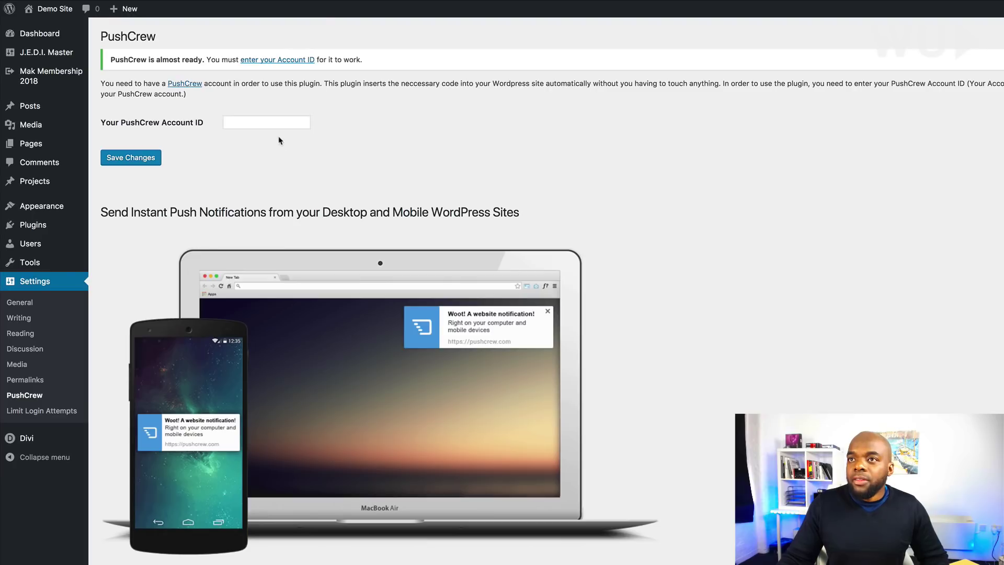
# Step: Paste the copied account ID into the Your PushCrew Account ID field and save
pyautogui.click(278, 122)
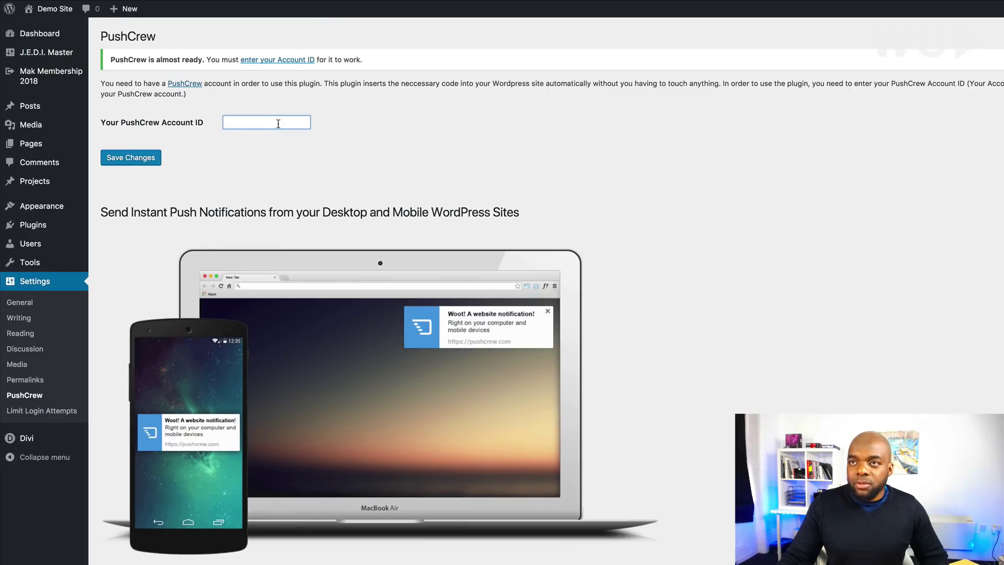
pyautogui.press('super+v')
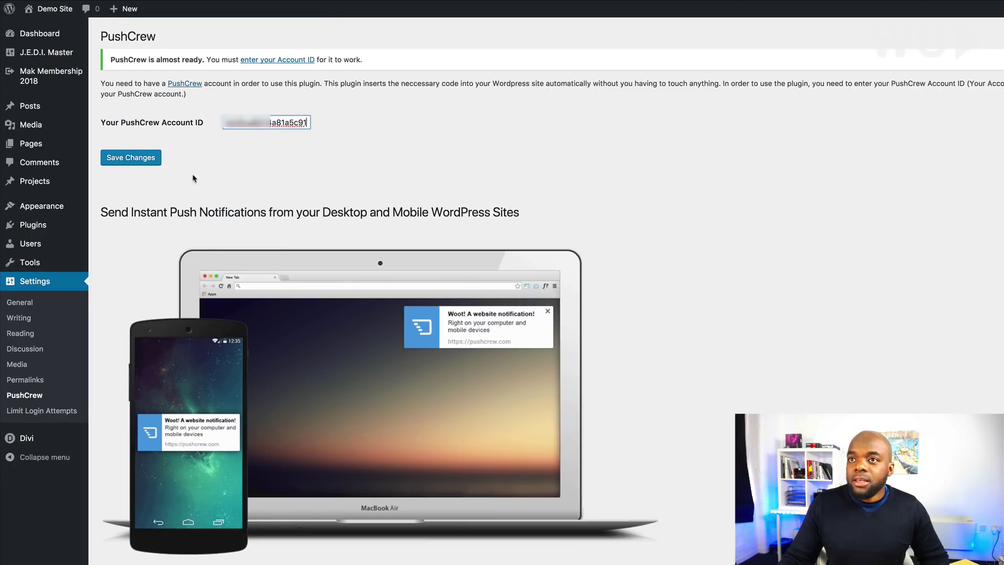
pyautogui.click(152, 163)
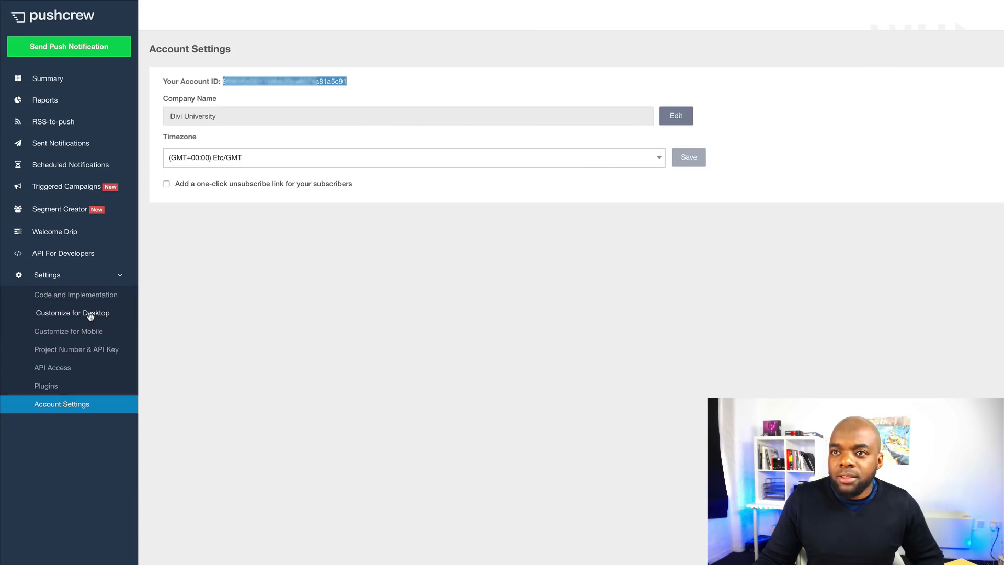
# Step: In Customize for Desktop, change the permission box delay from 5 to 3 seconds
pyautogui.click(90, 314)
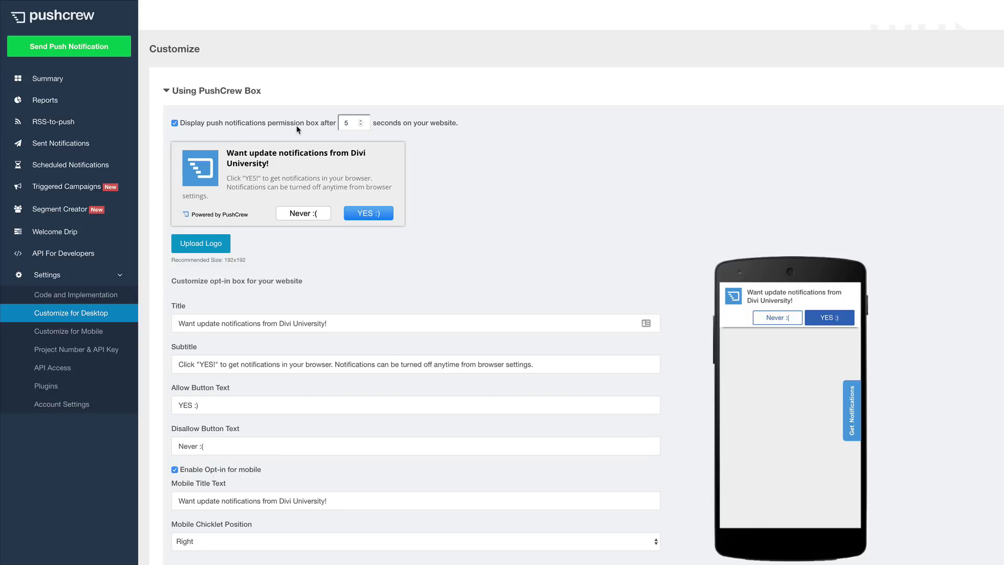
pyautogui.click(348, 123)
pyautogui.click(481, 162)
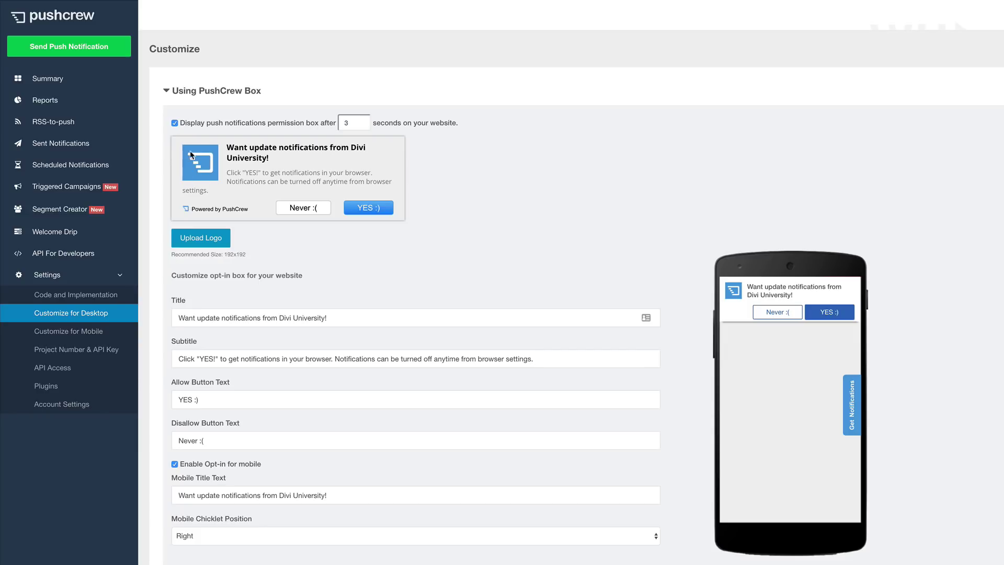
# Step: Leave the opt-in title, chicklet and child window settings unchanged and save the desktop customisation
pyautogui.scroll(-1, 315, 347)
pyautogui.scroll(-1, 315, 347)
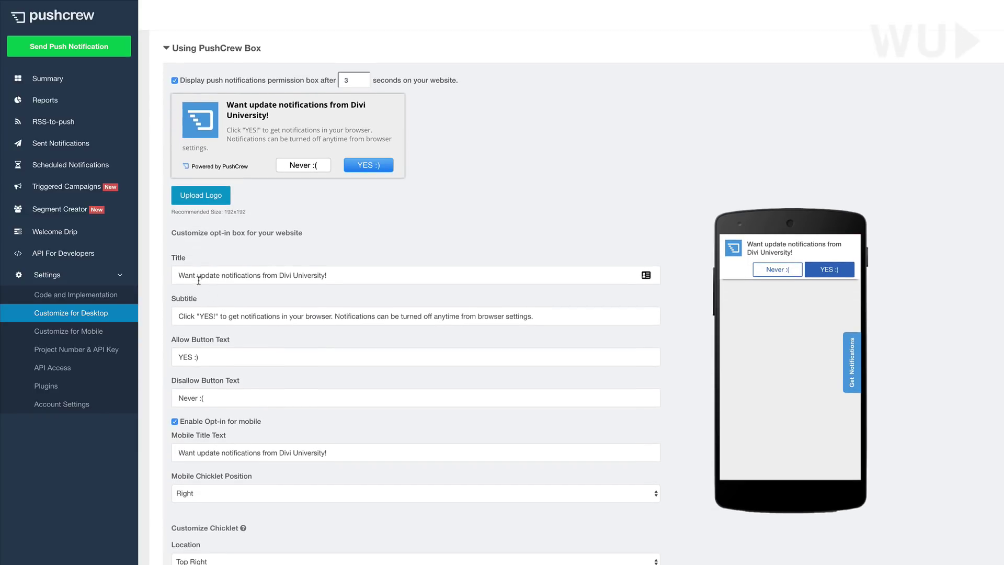
pyautogui.tripleClick(296, 282)
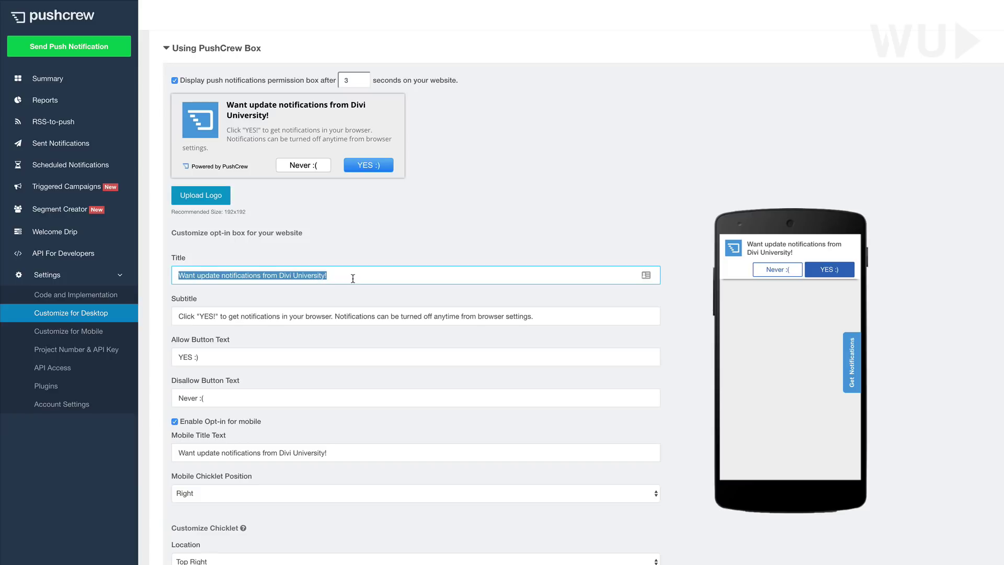
pyautogui.click(263, 297)
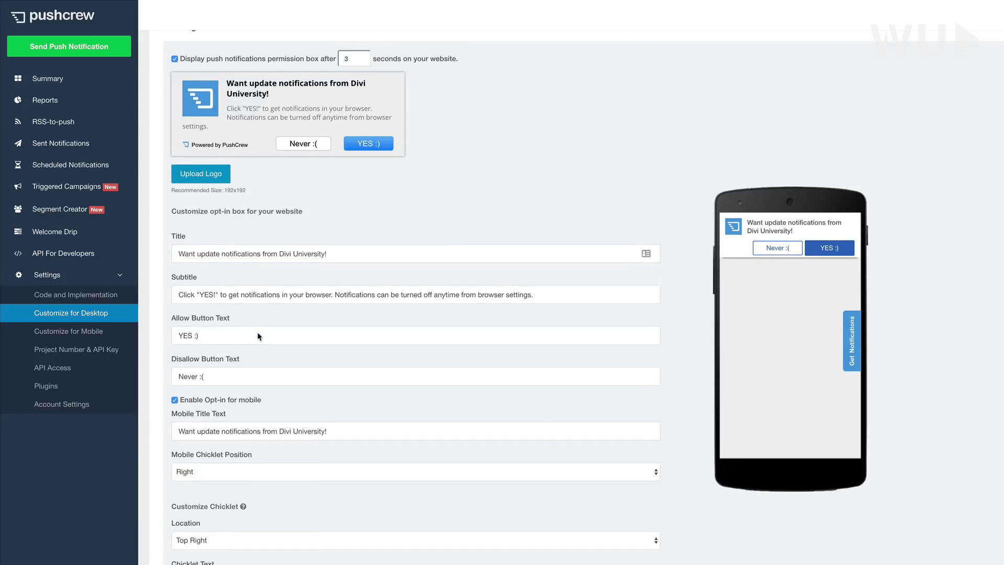
pyautogui.scroll(-2, 258, 334)
pyautogui.scroll(-5, 264, 403)
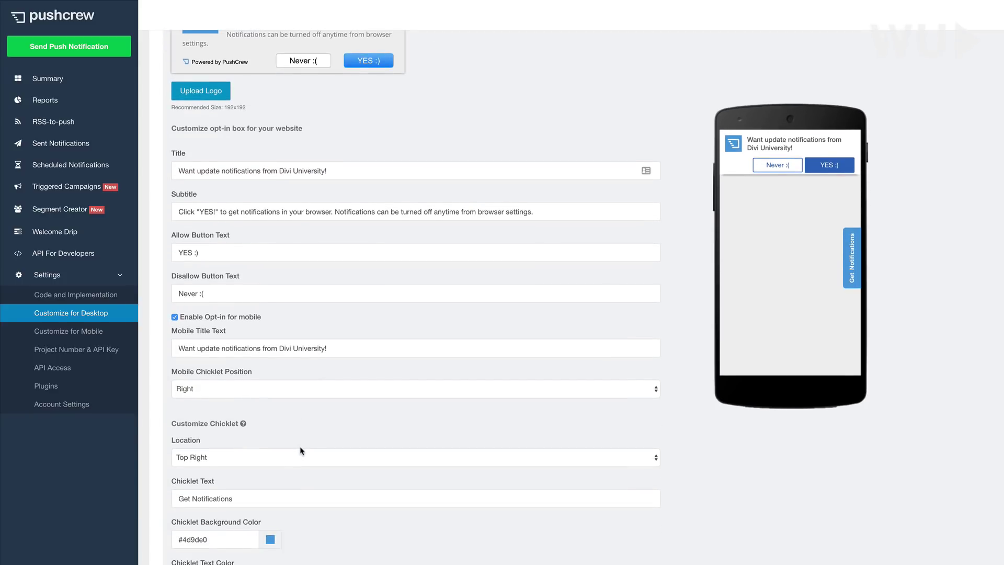
pyautogui.scroll(-2, 427, 473)
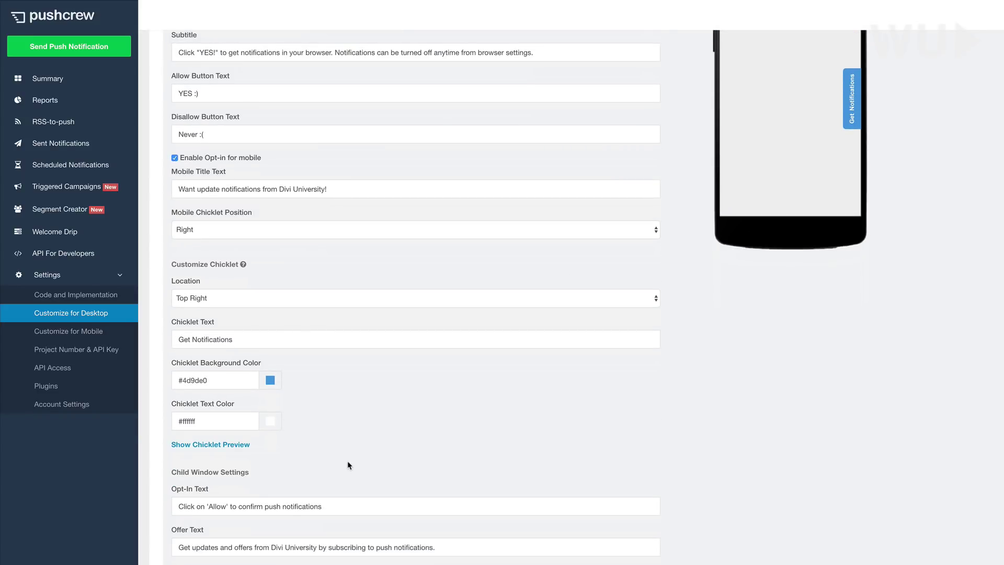
pyautogui.scroll(6, 462, 415)
pyautogui.scroll(-9, 473, 432)
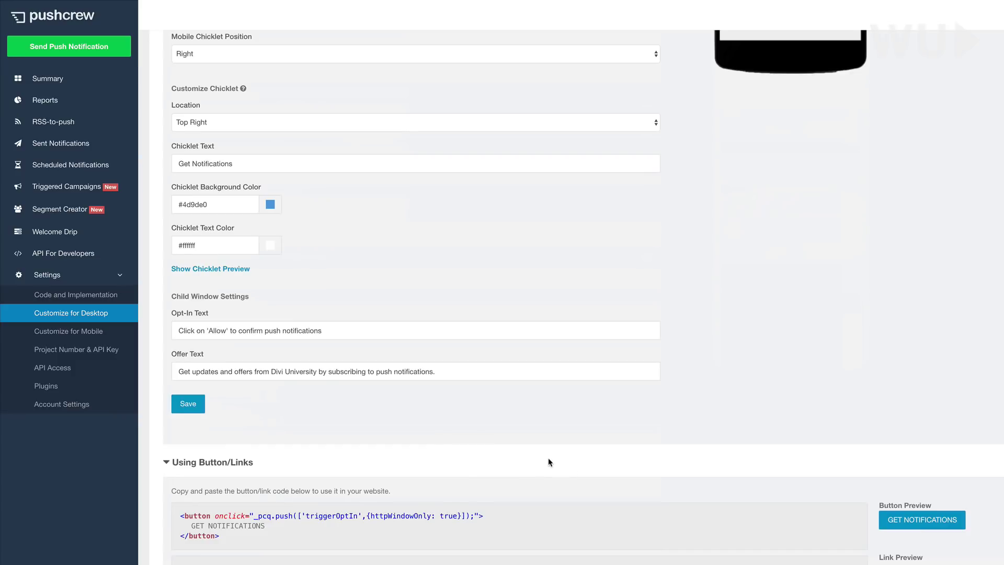
pyautogui.click(189, 405)
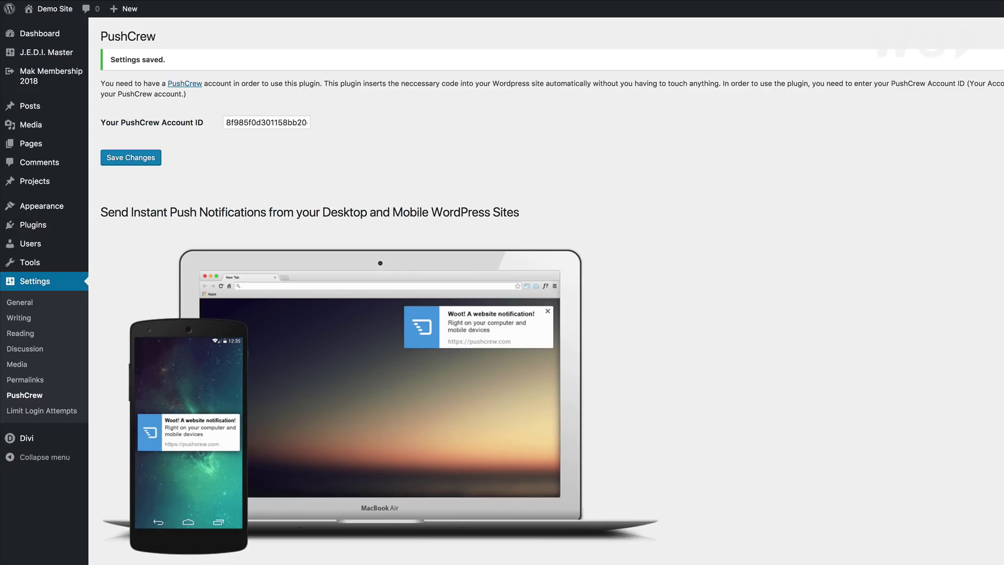
# Step: Open the demo site's front end to see the PushCrew notification prompt
pyautogui.press('super+l')
pyautogui.click(73, 1)
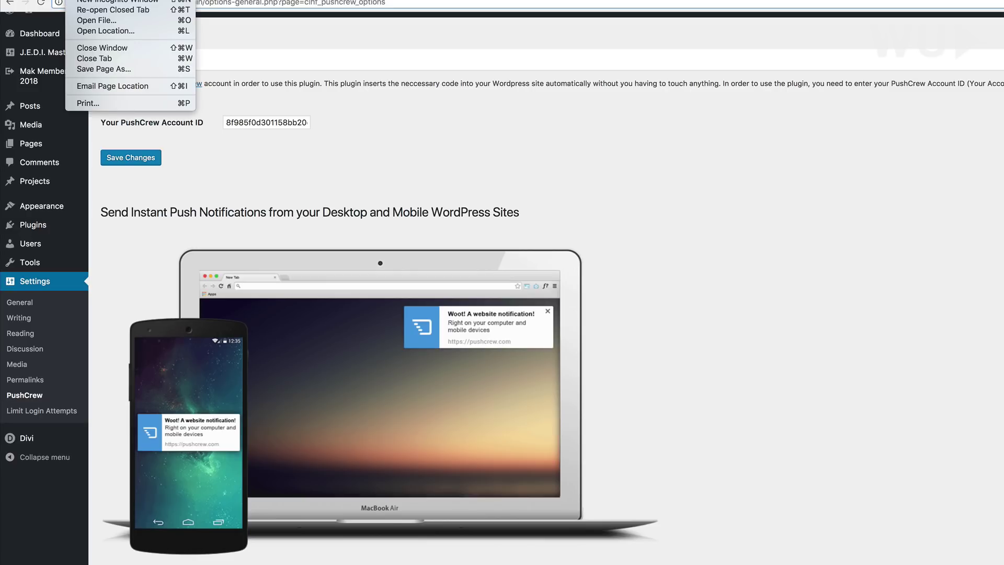